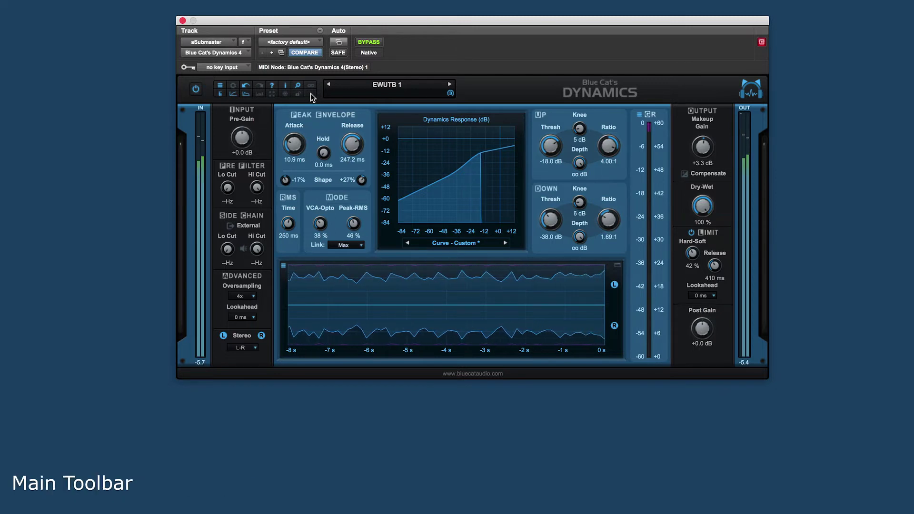
# Step: Bypass the plug-in and re-enable it, then undo and redo the change
pyautogui.click(196, 89)
pyautogui.click(196, 89)
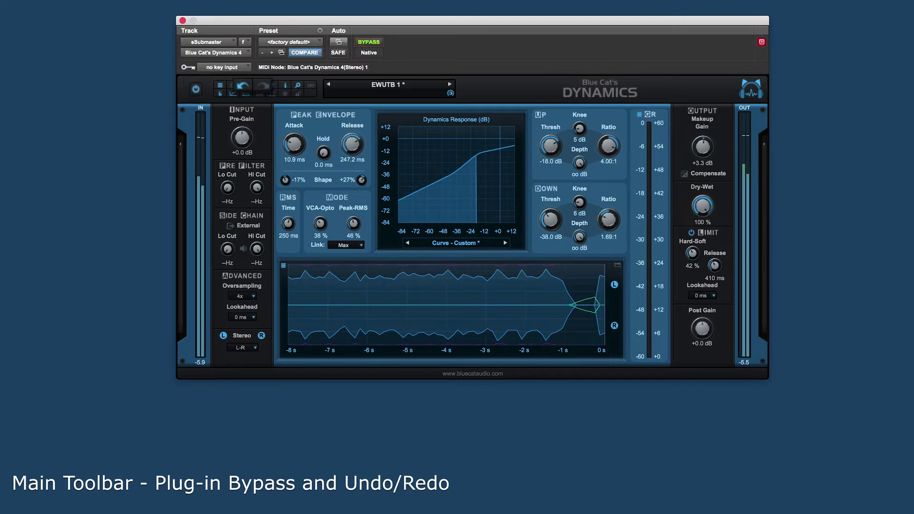
pyautogui.click(239, 90)
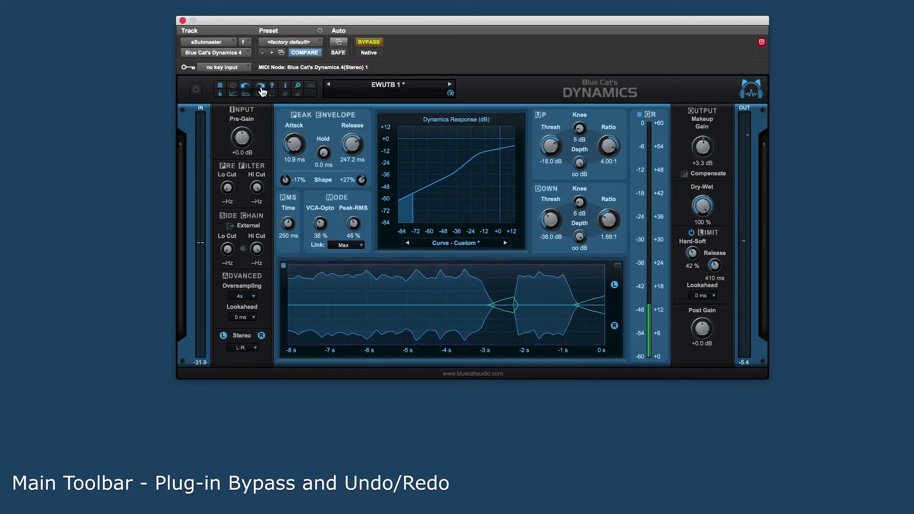
pyautogui.click(260, 90)
# Step: Hide and show the Dynamics Response graph, then the envelope waveform graph
pyautogui.click(233, 94)
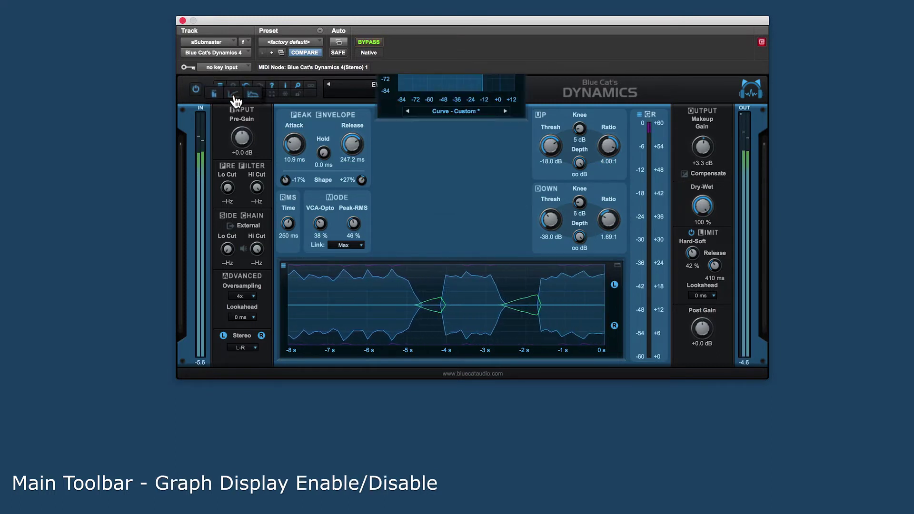
pyautogui.click(233, 94)
pyautogui.click(253, 94)
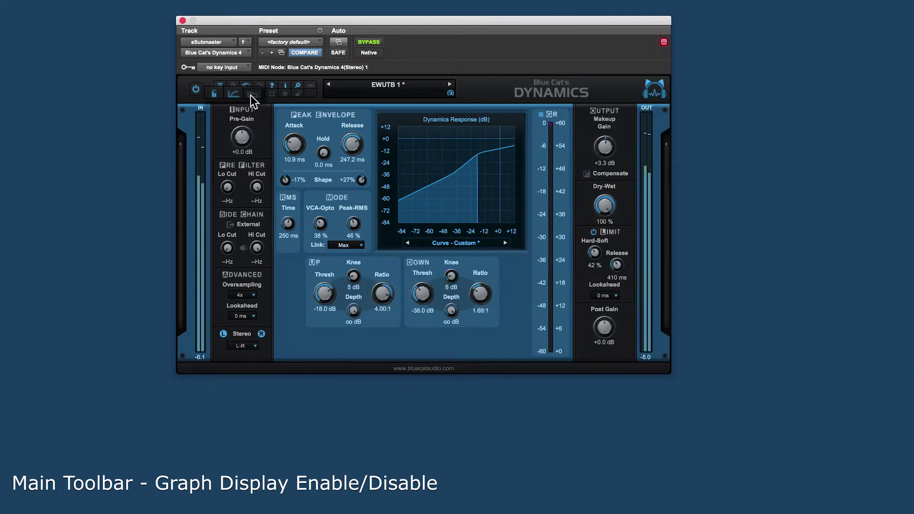
pyautogui.click(250, 95)
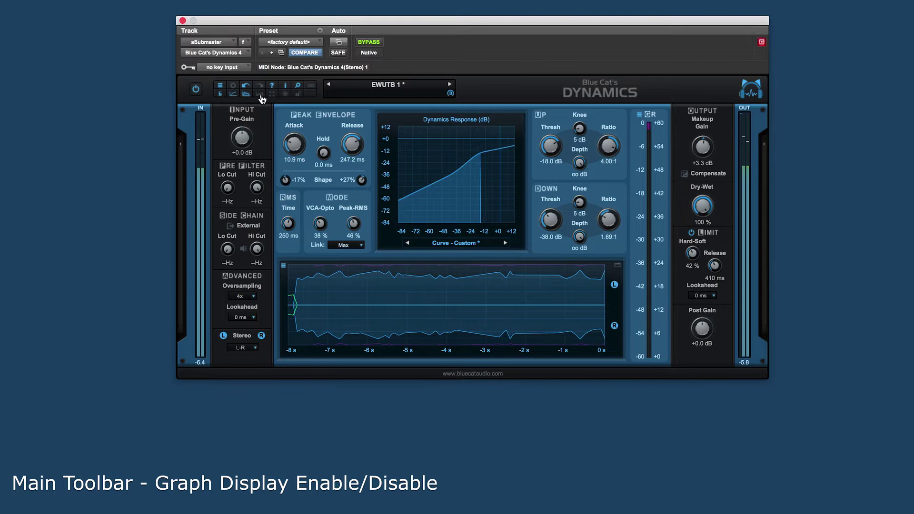
# Step: Set the window to 100 %, then link, adjust and unlink pre-gain and makeup gain
pyautogui.click(299, 93)
pyautogui.click(315, 119)
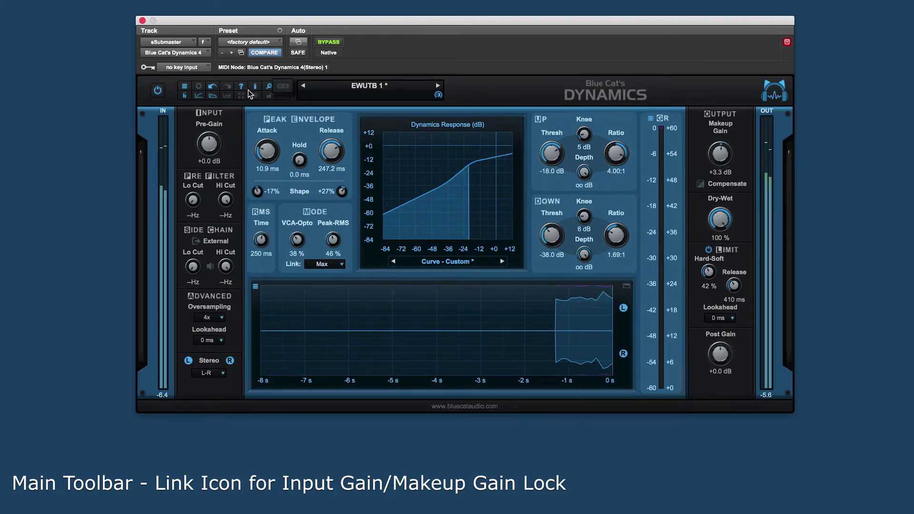
pyautogui.click(283, 86)
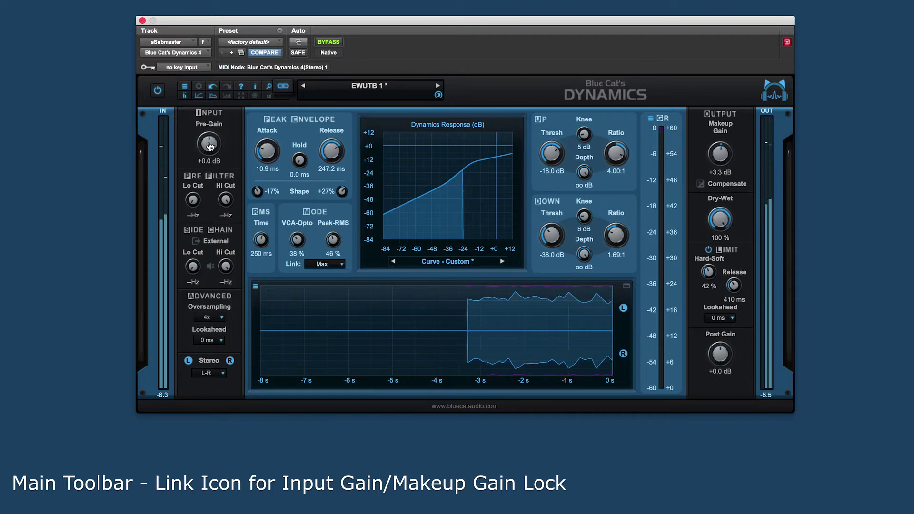
pyautogui.moveTo(208, 146); pyautogui.dragTo(209, 149)
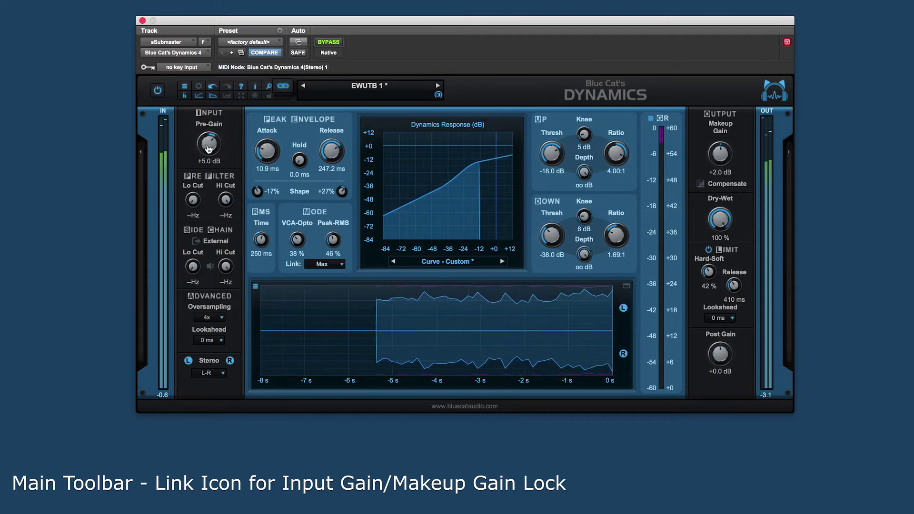
pyautogui.click(283, 87)
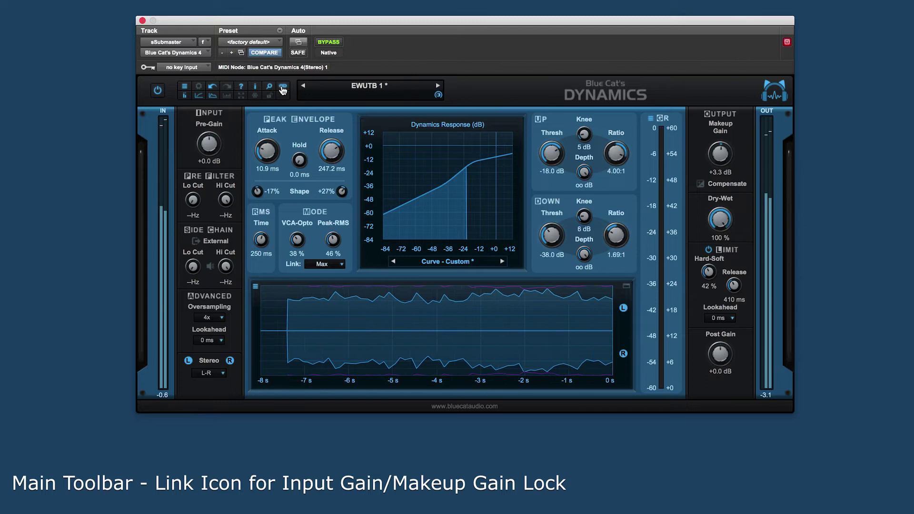
# Step: Zoom the gain reduction meter to 0..-30, restore 0..-60, and show the version information
pyautogui.click(237, 101)
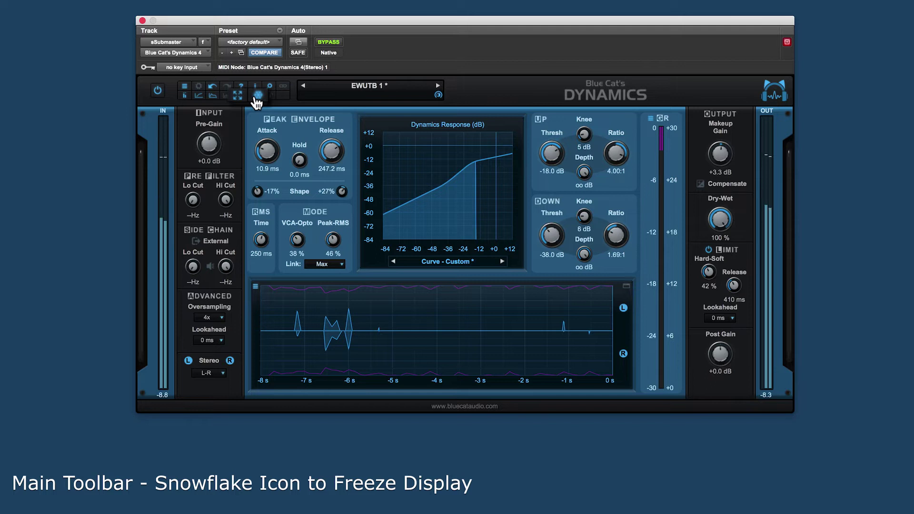
pyautogui.click(237, 96)
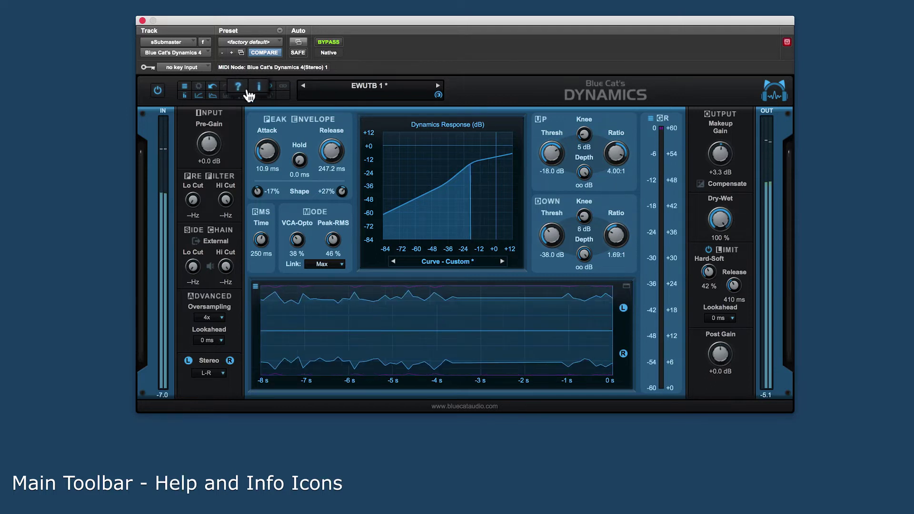
pyautogui.click(259, 87)
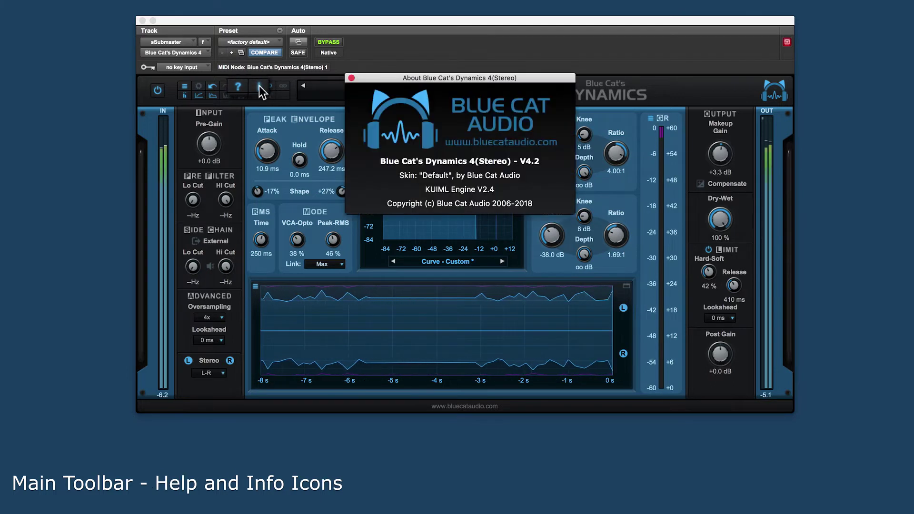
# Step: Close the About box and reload the EWUTB 1 factory preset
pyautogui.click(351, 78)
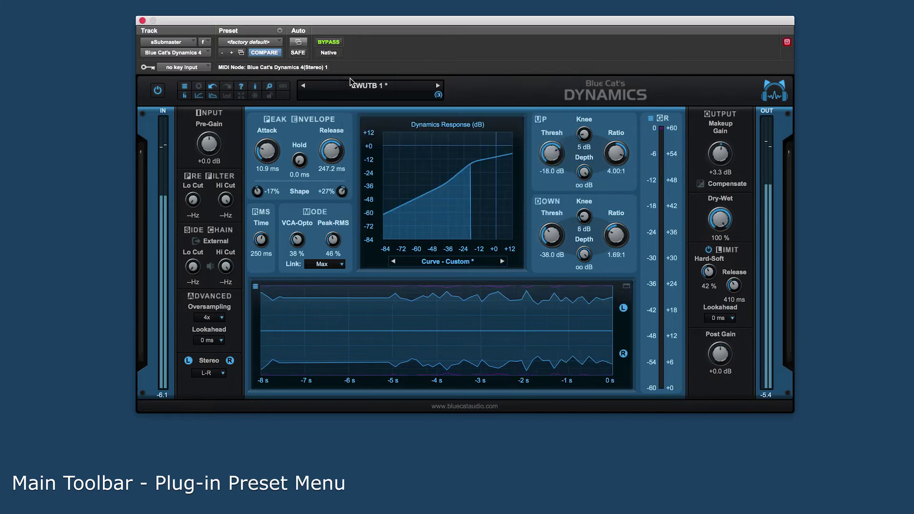
pyautogui.click(369, 88)
pyautogui.moveTo(408, 89)
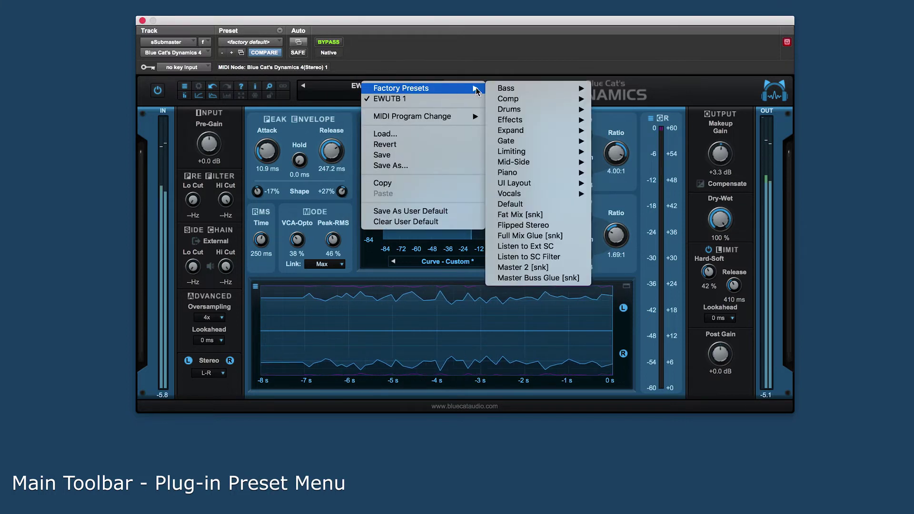
pyautogui.moveTo(509, 90)
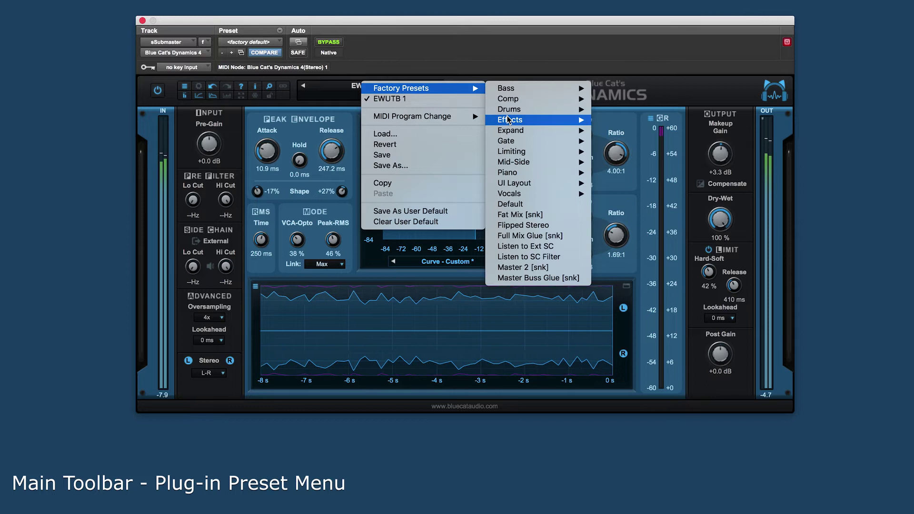
pyautogui.click(428, 99)
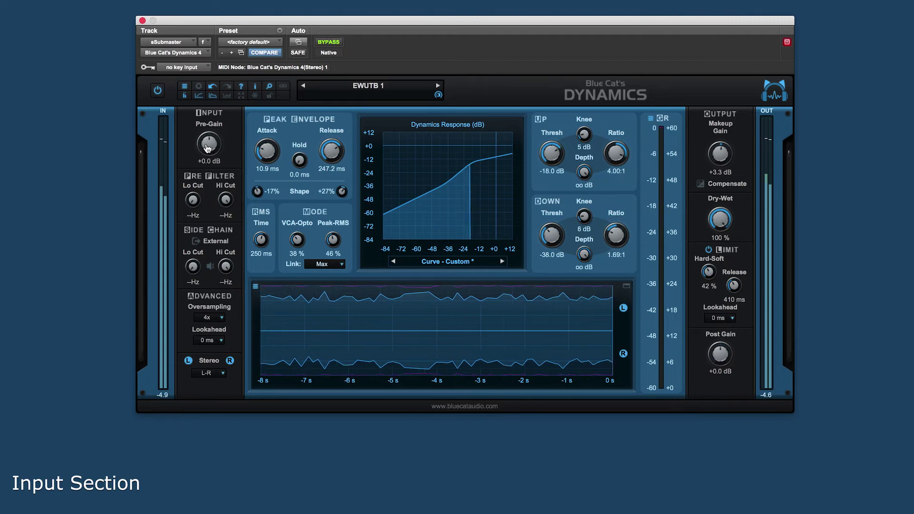
# Step: Raise pre-gain to +4.0 dB and Lo Cut to 81.9 Hz, reset both cuts, then sweep a Lo Cut to 9.44 Hz
pyautogui.moveTo(206, 147)
pyautogui.mouseDown()
pyautogui.moveTo(204, 138)
pyautogui.moveTo(208, 161)
pyautogui.mouseUp()
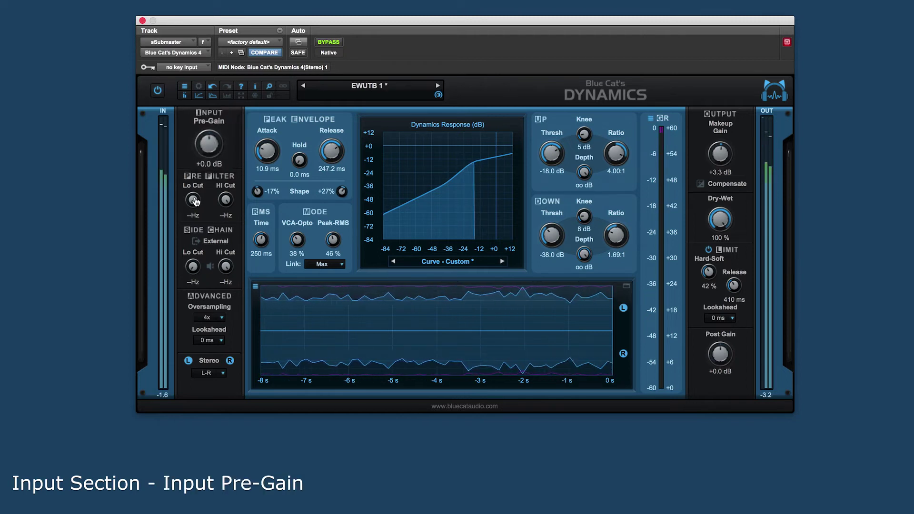
pyautogui.moveTo(196, 202); pyautogui.dragTo(220, 239)
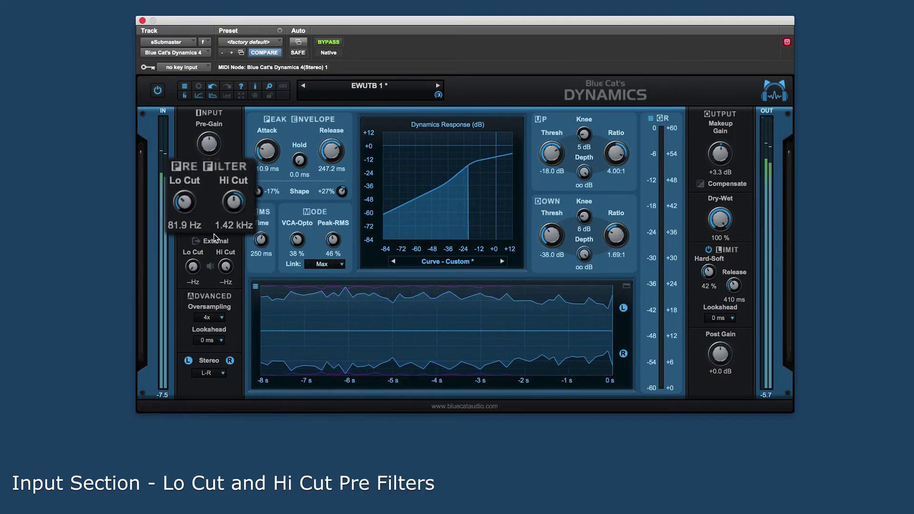
pyautogui.doubleClick(234, 203)
pyautogui.doubleClick(186, 203)
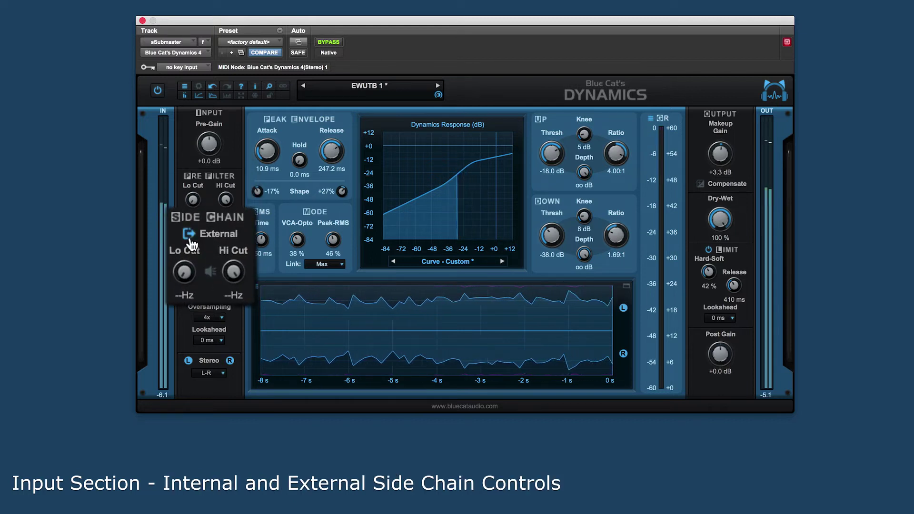
pyautogui.moveTo(184, 270); pyautogui.dragTo(183, 278)
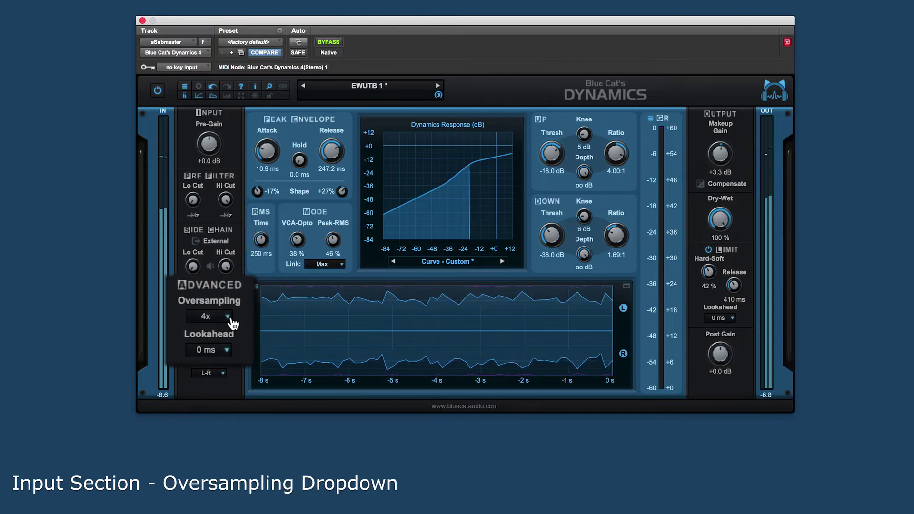
# Step: Switch oversampling to 2x and back to 4x, and set input lookahead to 1 ms
pyautogui.click(232, 320)
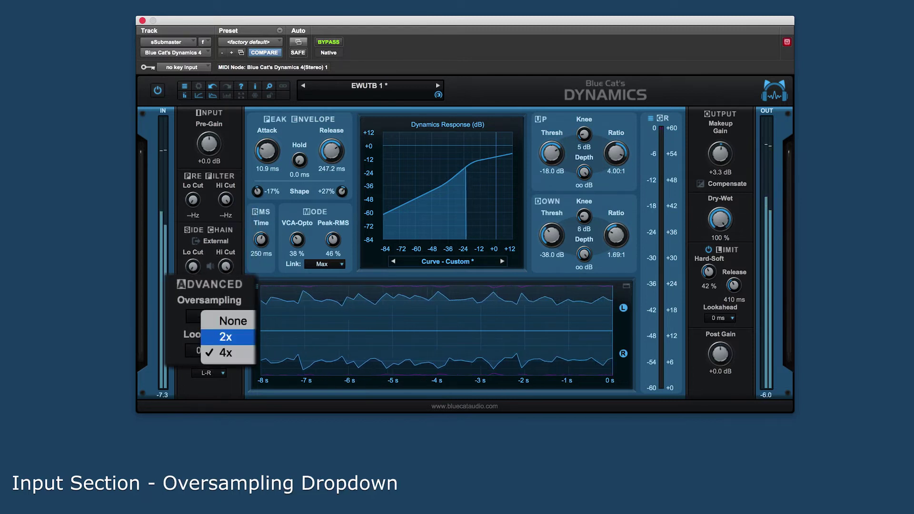
pyautogui.click(227, 336)
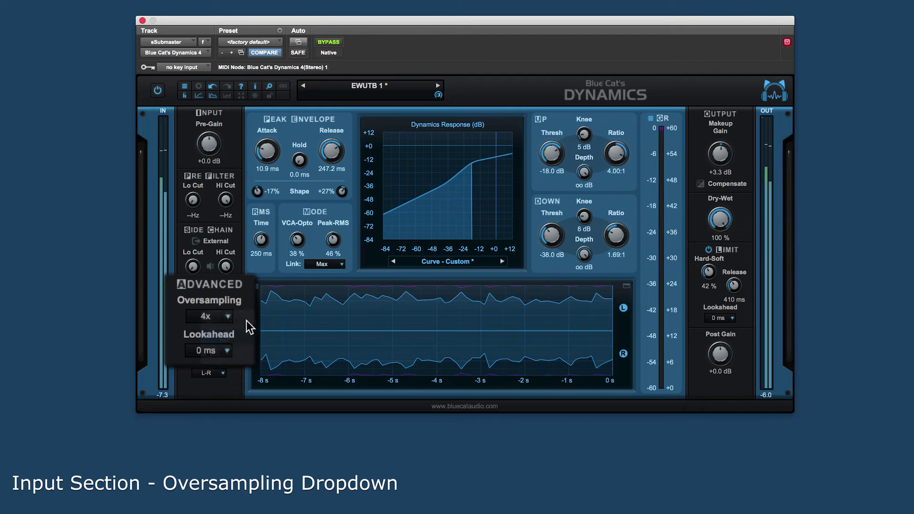
pyautogui.click(221, 321)
pyautogui.click(228, 344)
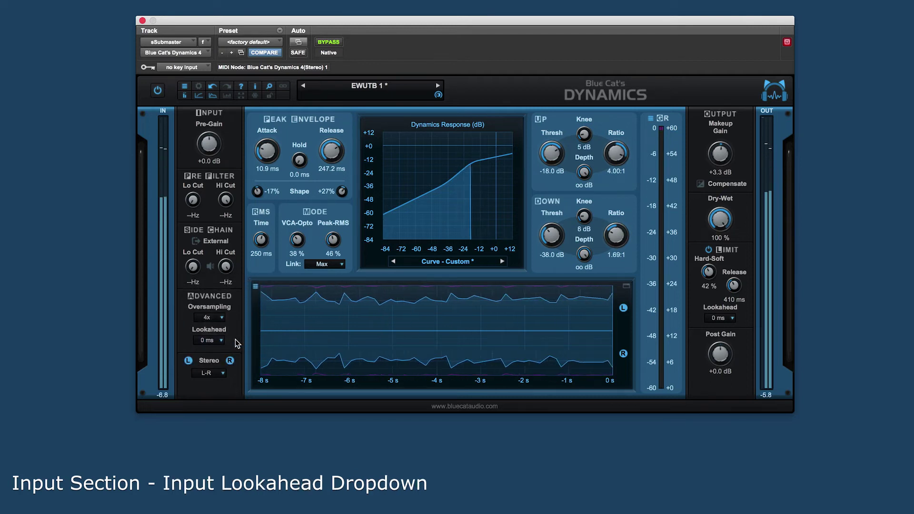
pyautogui.click(220, 340)
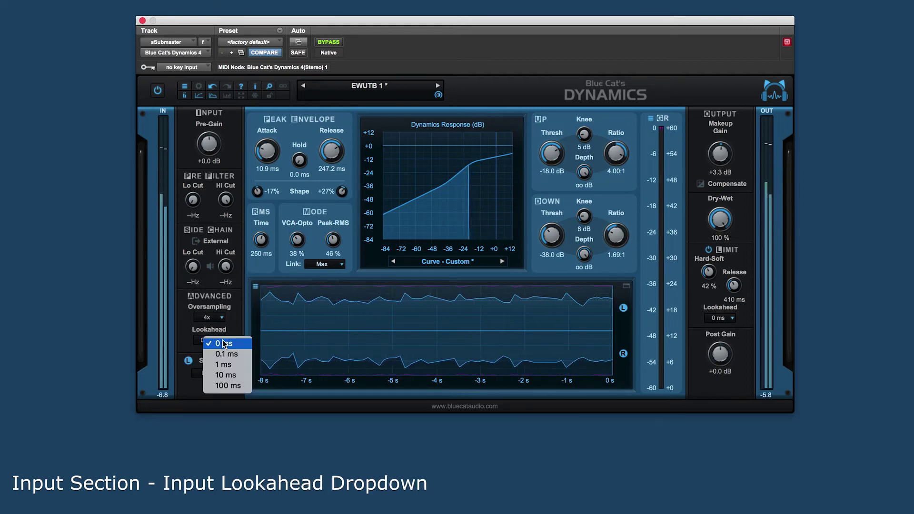
pyautogui.click(242, 365)
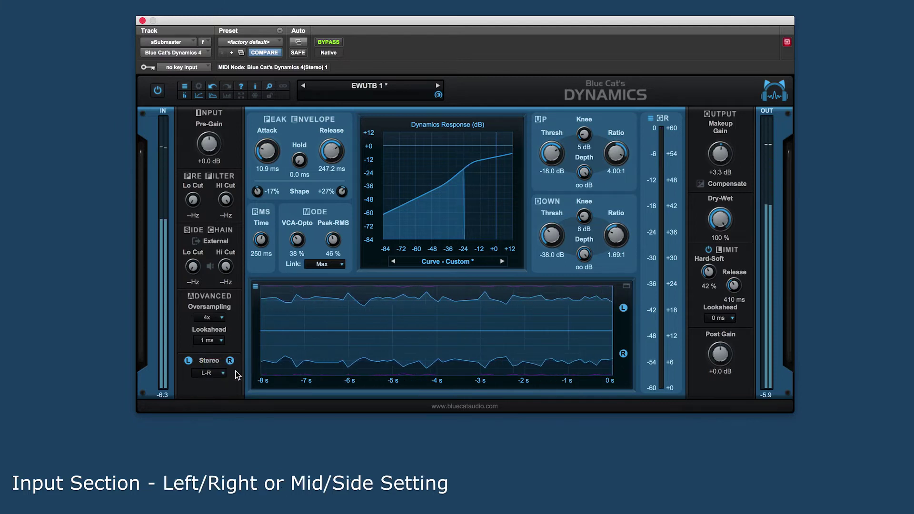
# Step: Switch stereo processing to Mid-Side, then reload the EWUTB 1 preset
pyautogui.click(220, 373)
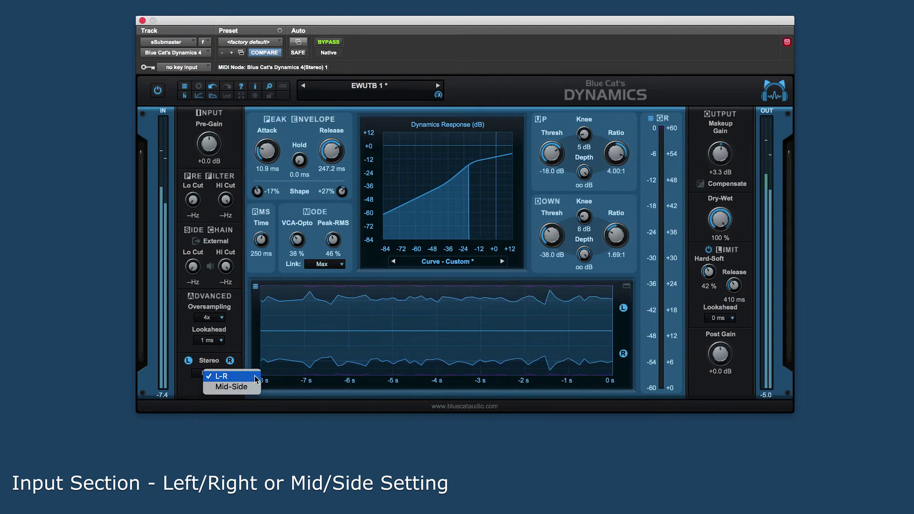
pyautogui.click(241, 387)
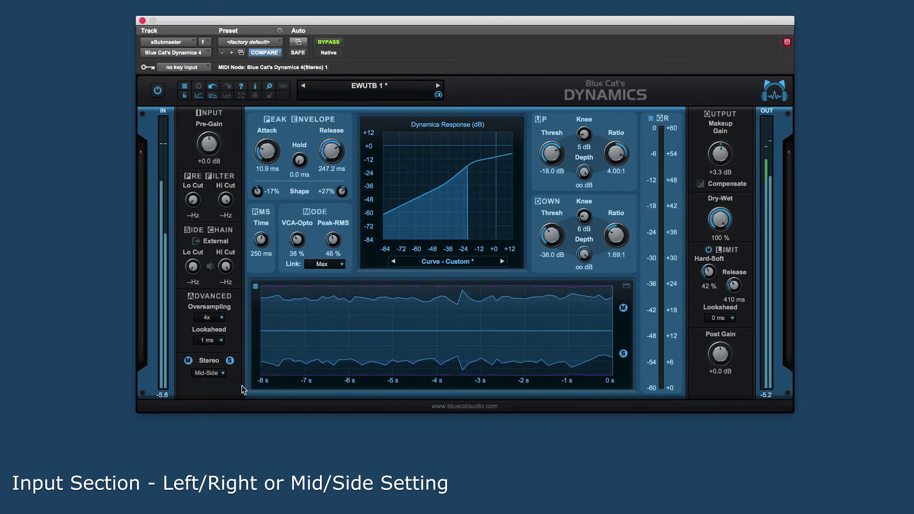
pyautogui.click(367, 90)
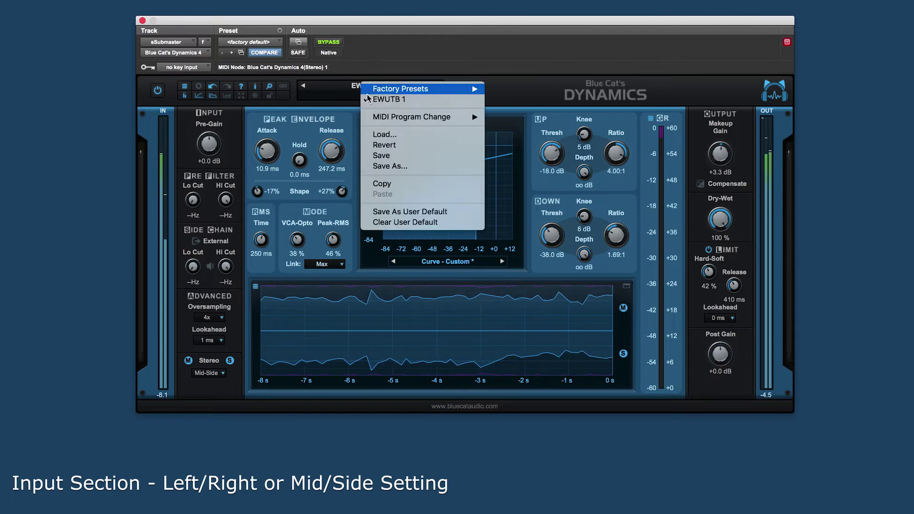
pyautogui.click(369, 100)
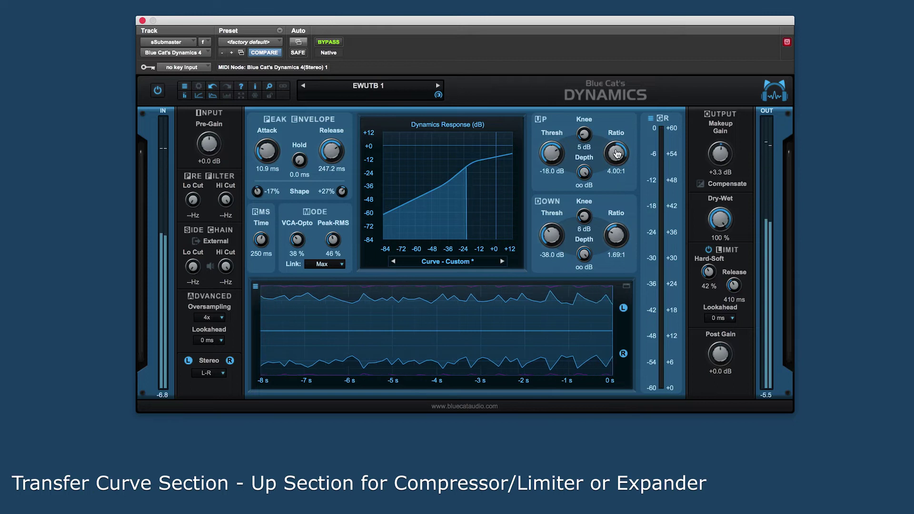
# Step: Lower the Up section ratio from 4.00:1 and the Down section ratio to 1.23:1
pyautogui.moveTo(615, 157); pyautogui.dragTo(597, 160)
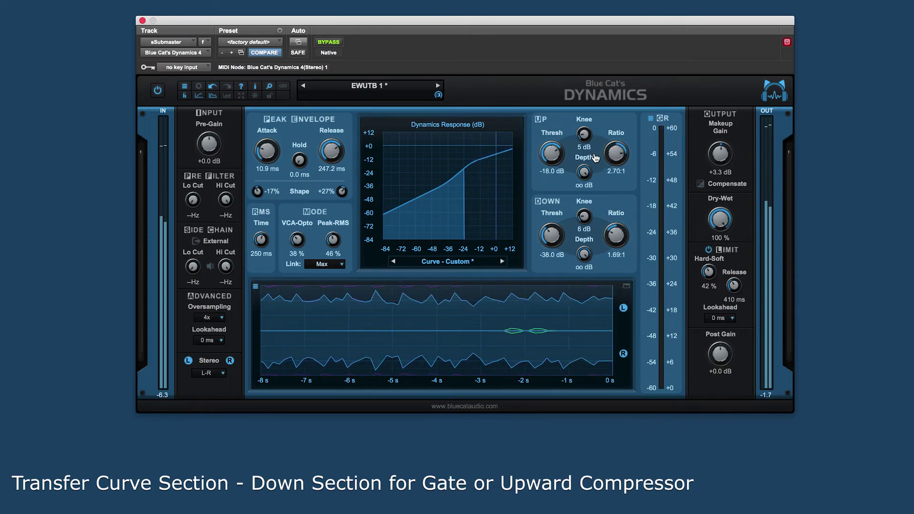
pyautogui.moveTo(613, 229)
pyautogui.mouseDown()
pyautogui.moveTo(611, 198)
pyautogui.moveTo(599, 234)
pyautogui.mouseUp()
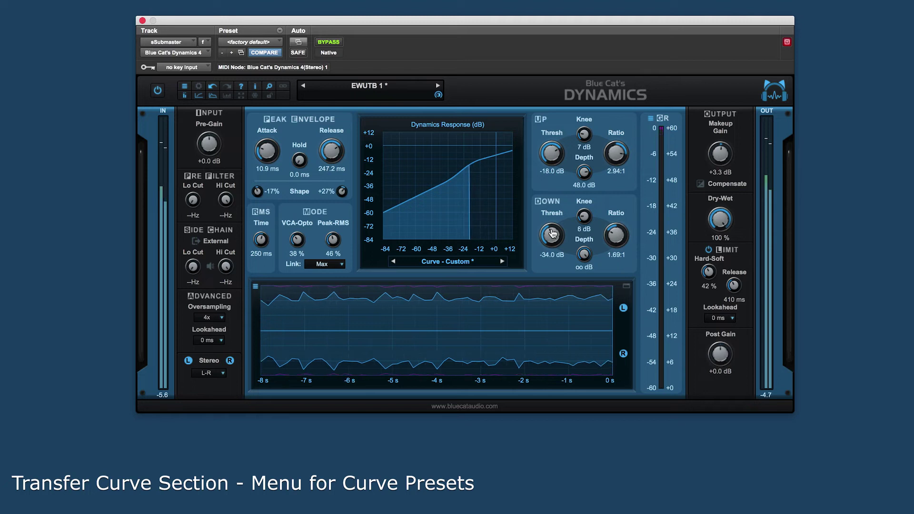
# Step: Apply the Factory 0 dB Hard Limit curve preset, then reload the EWUTB 1 preset
pyautogui.click(490, 265)
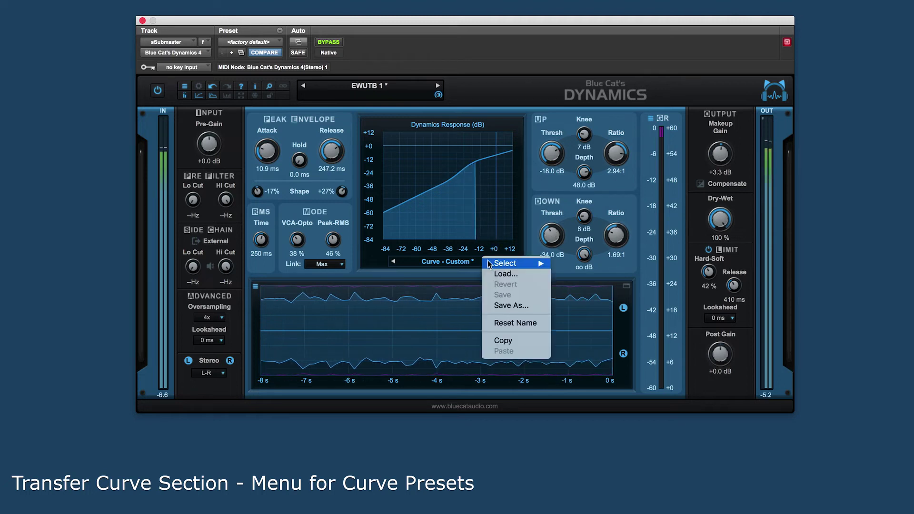
pyautogui.moveTo(533, 263)
pyautogui.moveTo(583, 268)
pyautogui.click(641, 264)
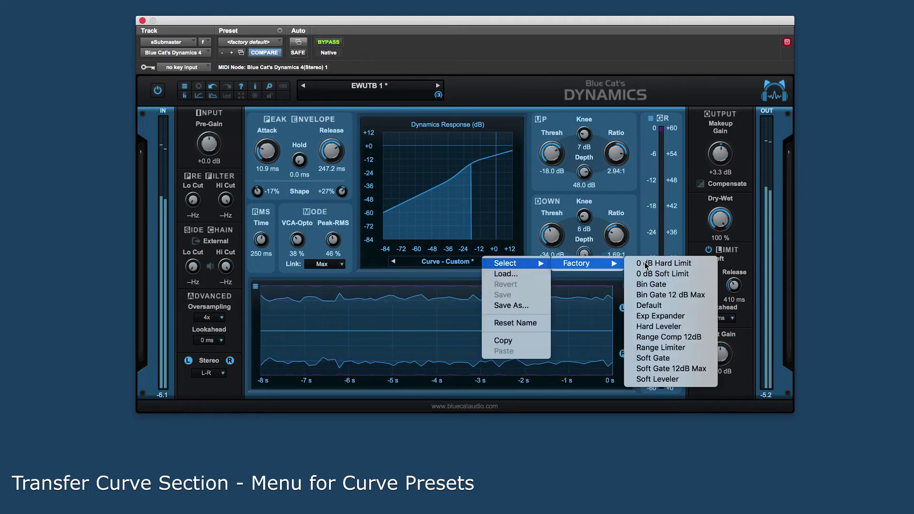
pyautogui.click(363, 87)
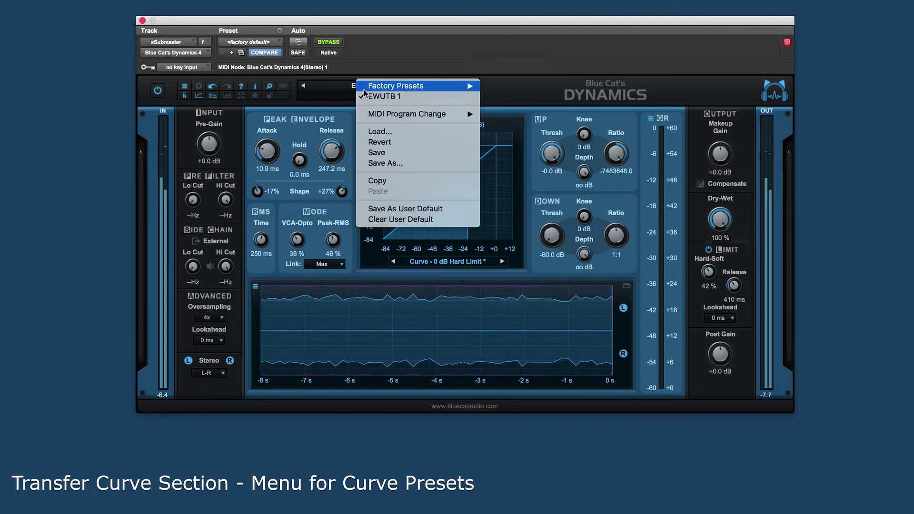
pyautogui.click(379, 94)
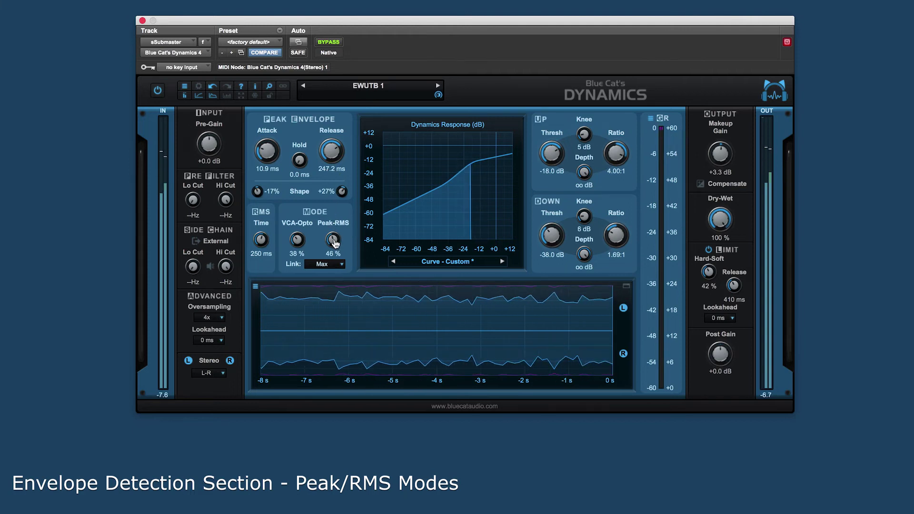
# Step: Adjust the Peak-RMS blend and set VCA-Opto 35 %, Attack 29.0 ms, Release 127.1 ms, RMS Time 136 ms
pyautogui.moveTo(335, 244); pyautogui.dragTo(327, 285)
pyautogui.moveTo(327, 248)
pyautogui.mouseDown()
pyautogui.moveTo(331, 242)
pyautogui.moveTo(330, 257)
pyautogui.moveTo(296, 248)
pyautogui.moveTo(295, 274)
pyautogui.moveTo(299, 60)
pyautogui.mouseUp()
pyautogui.moveTo(291, 261); pyautogui.dragTo(289, 275)
pyautogui.moveTo(267, 141); pyautogui.dragTo(267, 133)
pyautogui.moveTo(329, 147); pyautogui.dragTo(327, 156)
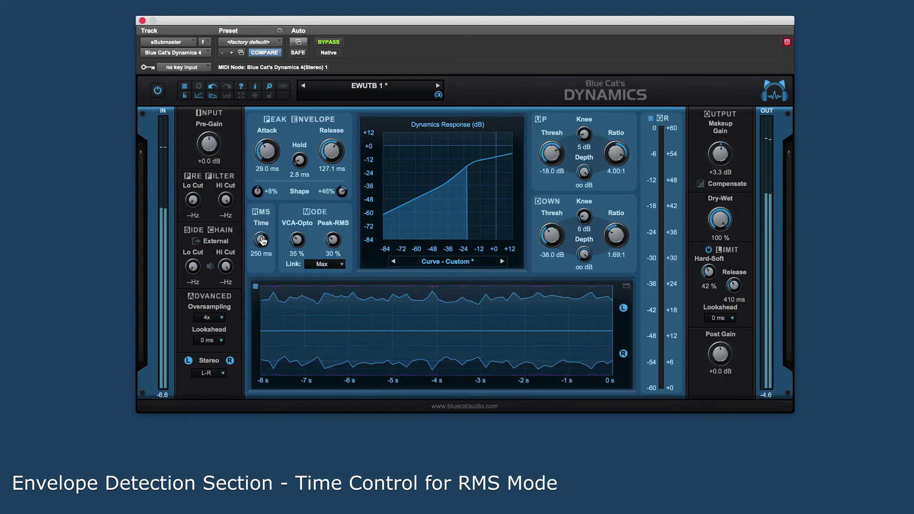
pyautogui.moveTo(261, 245); pyautogui.dragTo(260, 249)
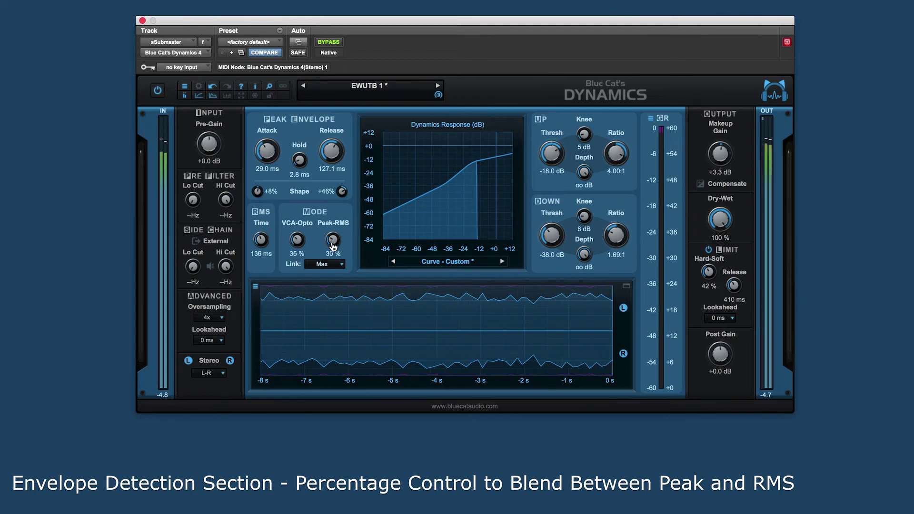
# Step: Raise the Peak-RMS detection blend to about 55 %
pyautogui.moveTo(328, 260); pyautogui.dragTo(306, 277)
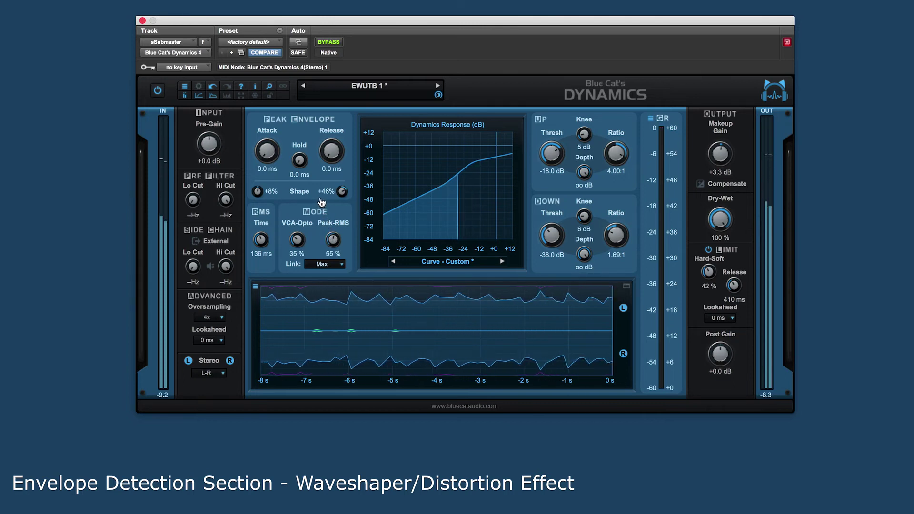
# Step: Reload EWUTB 1, then set Makeup Gain to +2.0 dB and Dry-Wet to 76 %
pyautogui.click(370, 89)
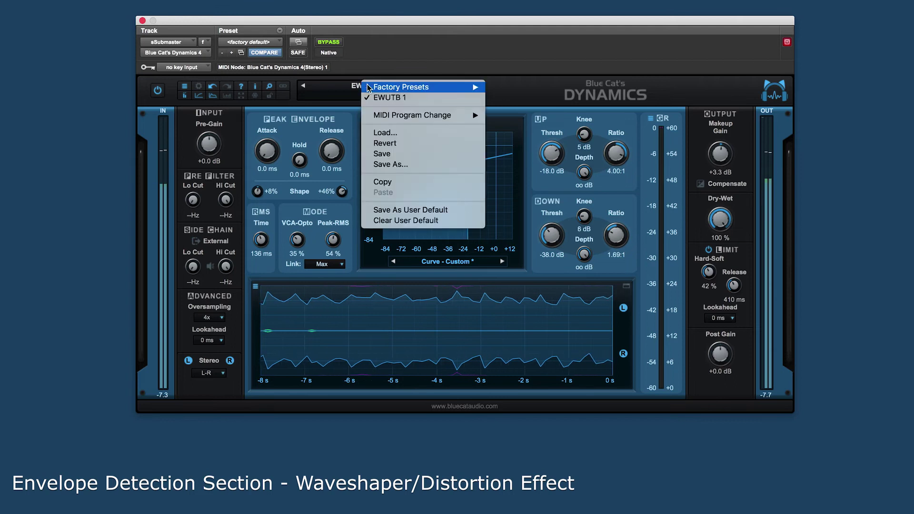
pyautogui.click(376, 95)
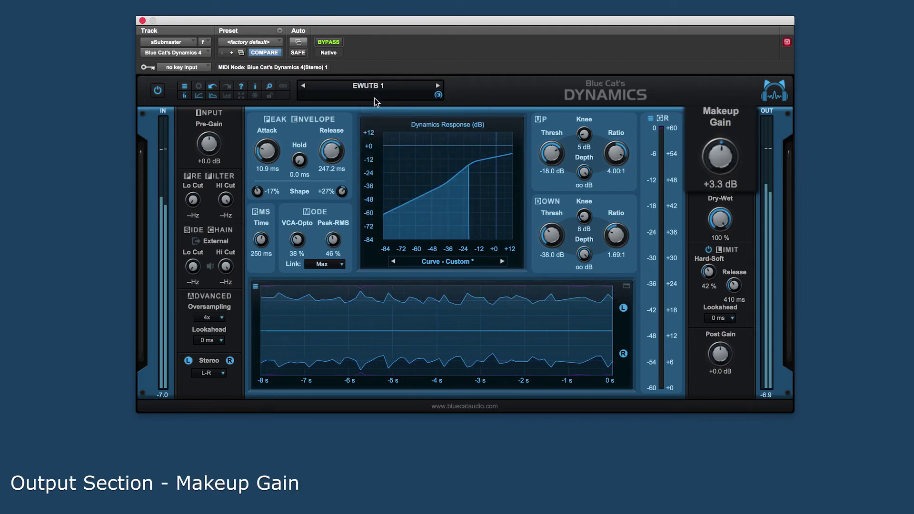
pyautogui.moveTo(717, 148); pyautogui.dragTo(717, 153)
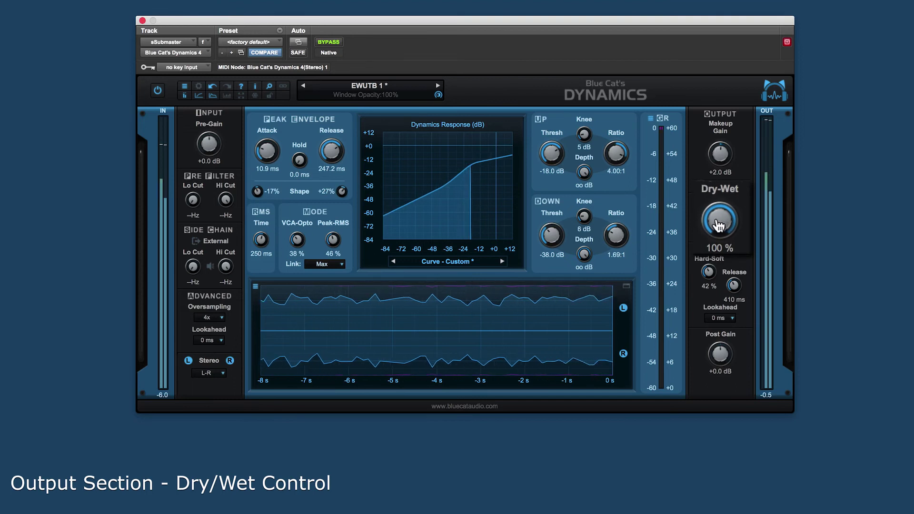
pyautogui.moveTo(717, 241)
pyautogui.mouseDown()
pyautogui.moveTo(718, 259)
pyautogui.moveTo(700, 257)
pyautogui.moveTo(709, 270)
pyautogui.moveTo(703, 236)
pyautogui.mouseUp()
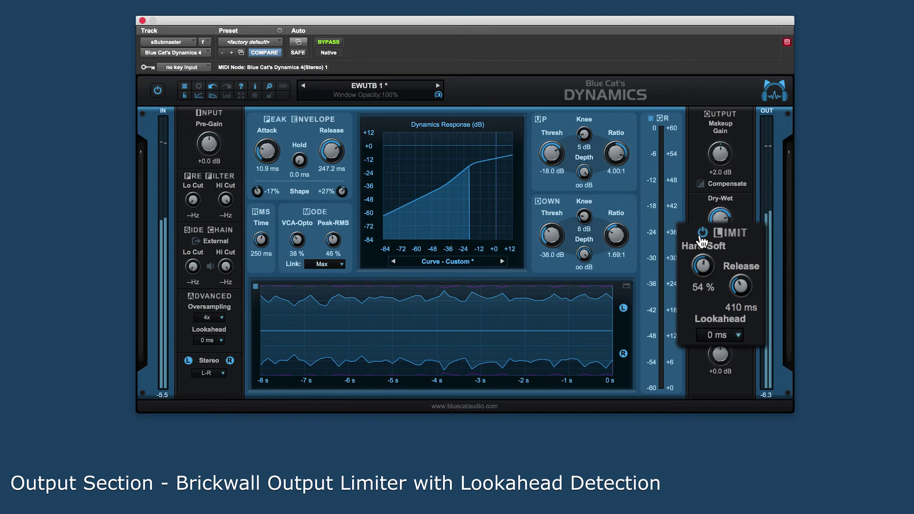
# Step: Set limiter Release to 470 ms, Lookahead to 1 ms and Post Gain to +3.0 dB
pyautogui.moveTo(736, 285); pyautogui.dragTo(736, 280)
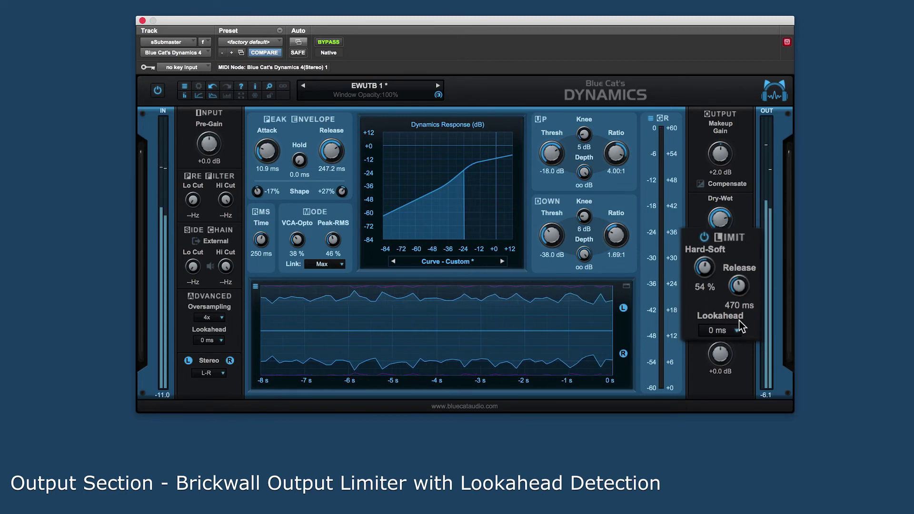
pyautogui.click(722, 318)
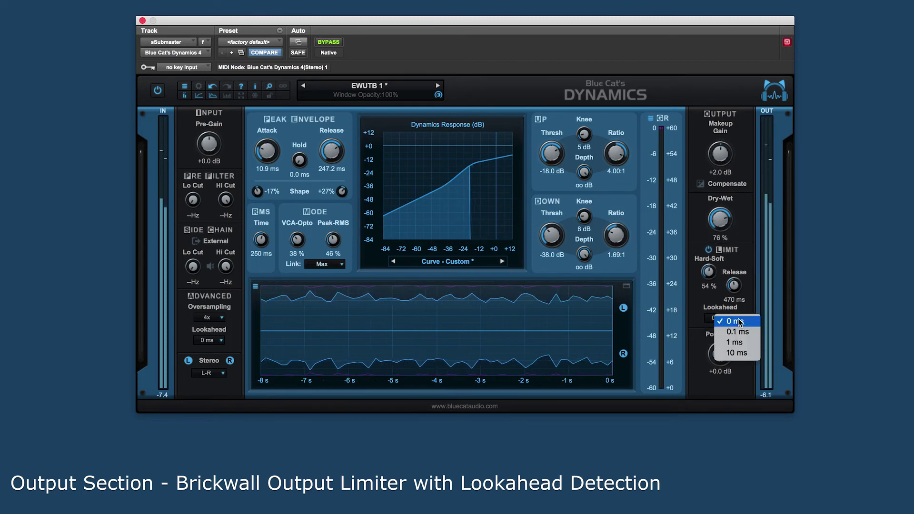
pyautogui.click(751, 343)
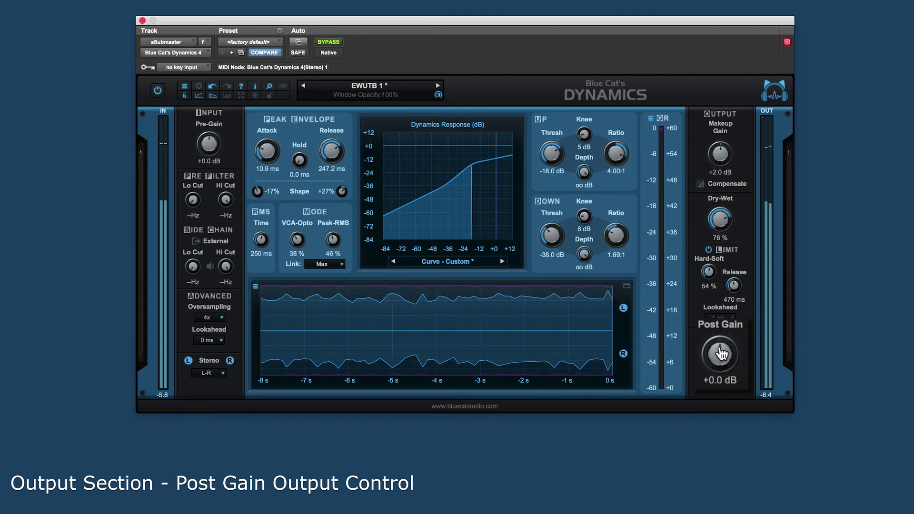
pyautogui.moveTo(722, 353); pyautogui.dragTo(722, 351)
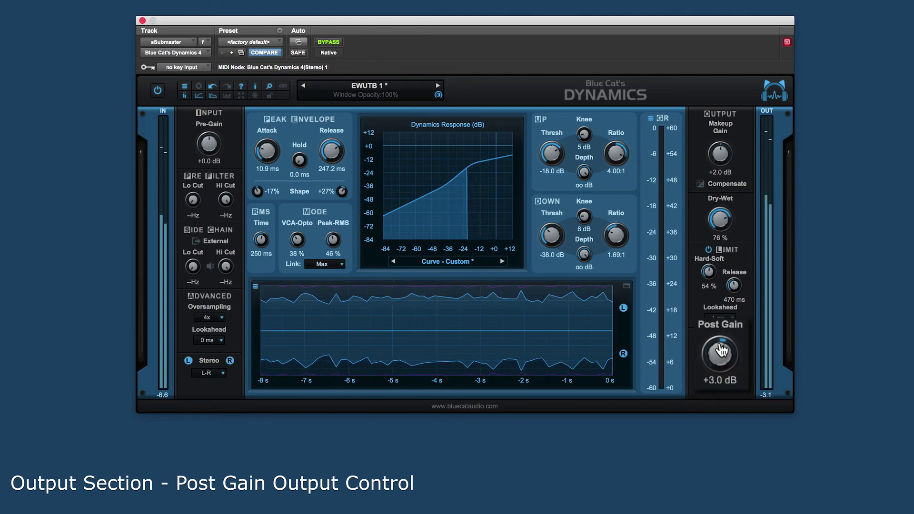
# Step: Reload the EWUTB 1 preset and bring the UP Ratio down to 1.89:1
pyautogui.click(370, 87)
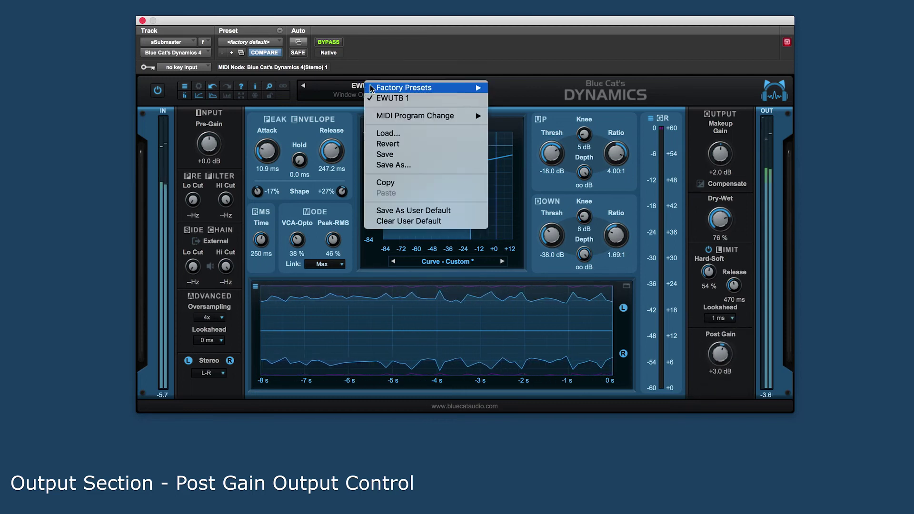
pyautogui.click(375, 99)
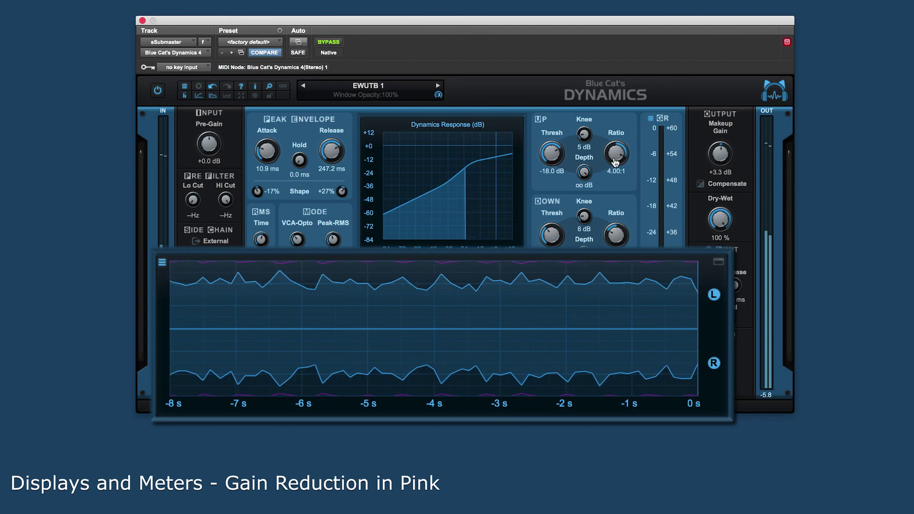
pyautogui.moveTo(615, 162); pyautogui.dragTo(599, 209)
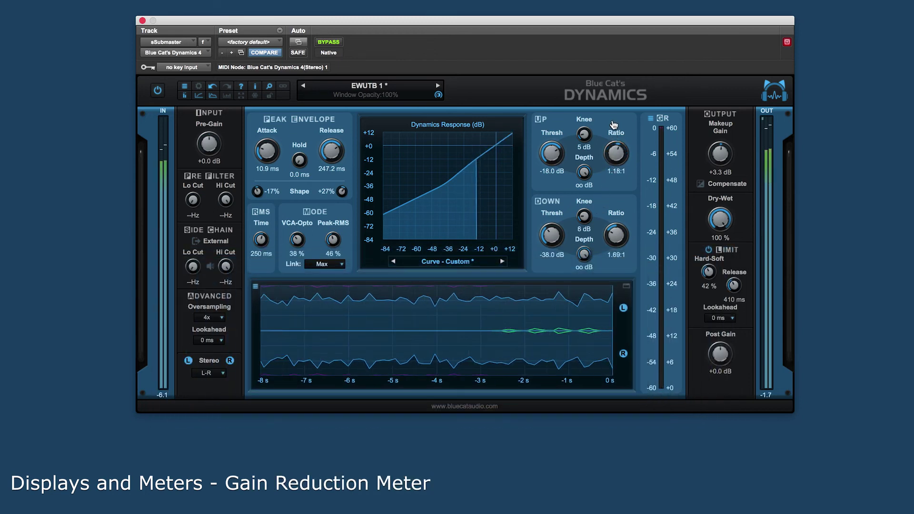
pyautogui.moveTo(615, 124); pyautogui.dragTo(614, 117)
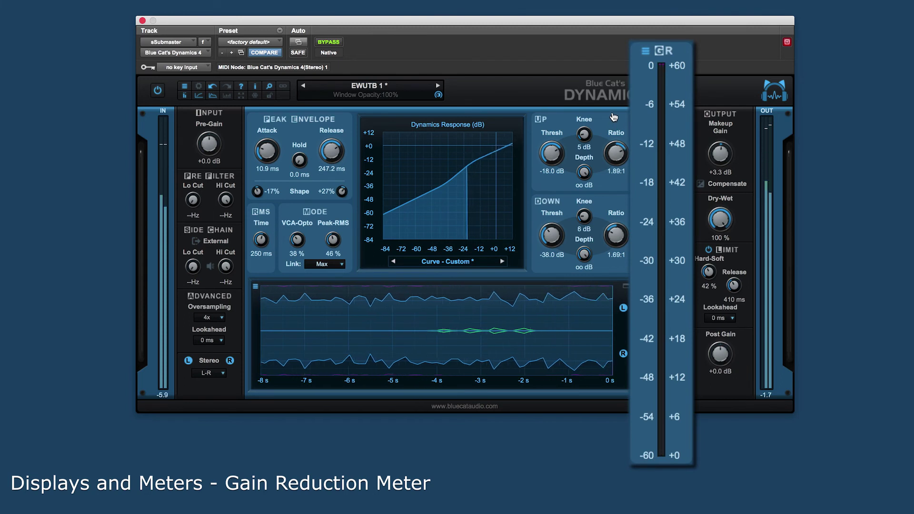
# Step: Turn on the gain-reduction history graph and steepen the DOWN Ratio from 1.69:1 to 1:3.37
pyautogui.click(232, 97)
pyautogui.moveTo(398, 206)
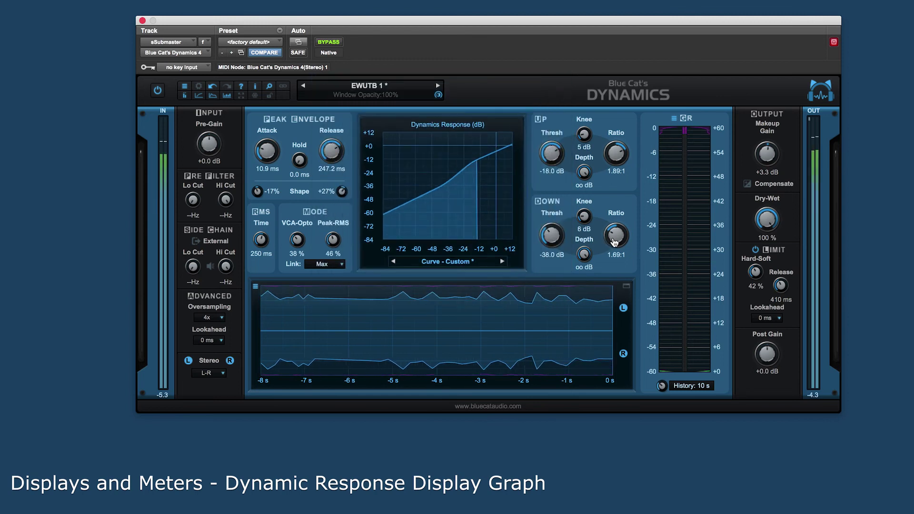
pyautogui.moveTo(606, 240); pyautogui.dragTo(612, 210)
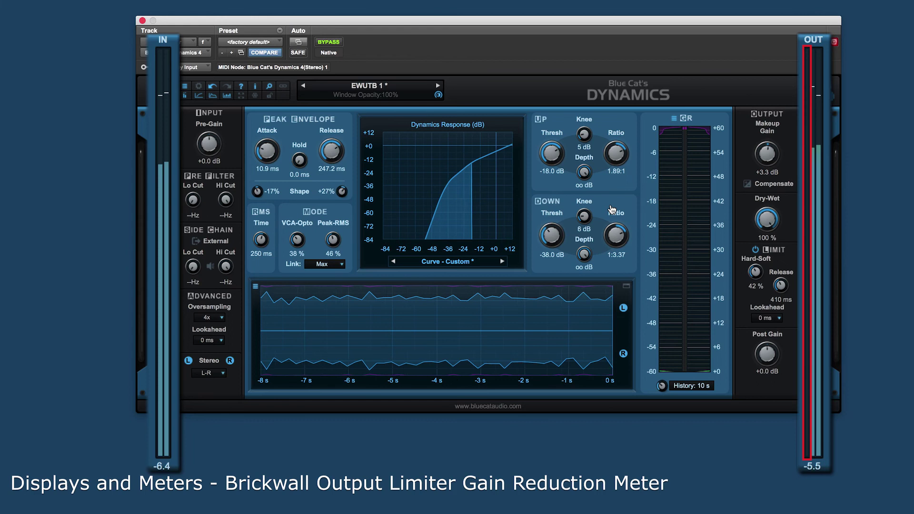
# Step: Reload EWUTB 1, then set UP Thresh -22.0 dB, Knee 13 dB, Ratio 2.27:1 and DOWN Thresh -50.0 dB, Knee 15 dB
pyautogui.click(385, 99)
pyautogui.click(400, 98)
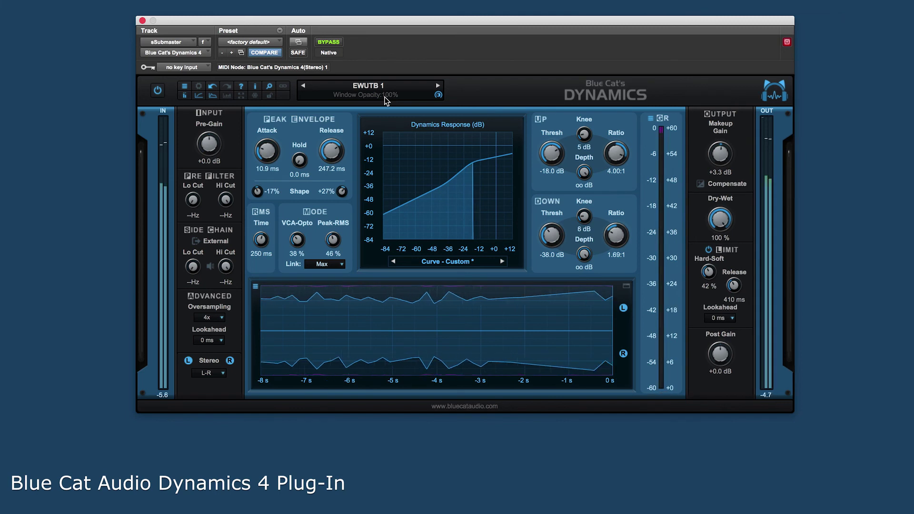
pyautogui.moveTo(560, 159); pyautogui.dragTo(547, 170)
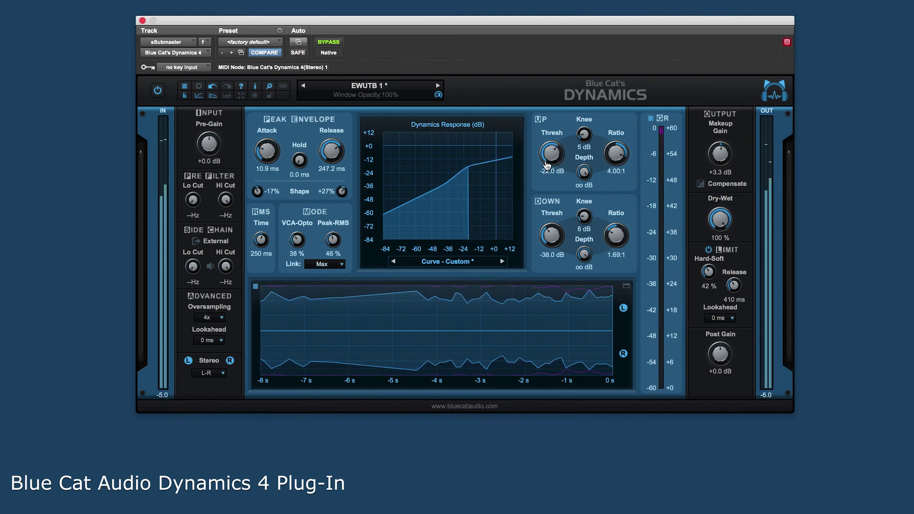
pyautogui.moveTo(585, 138); pyautogui.dragTo(586, 116)
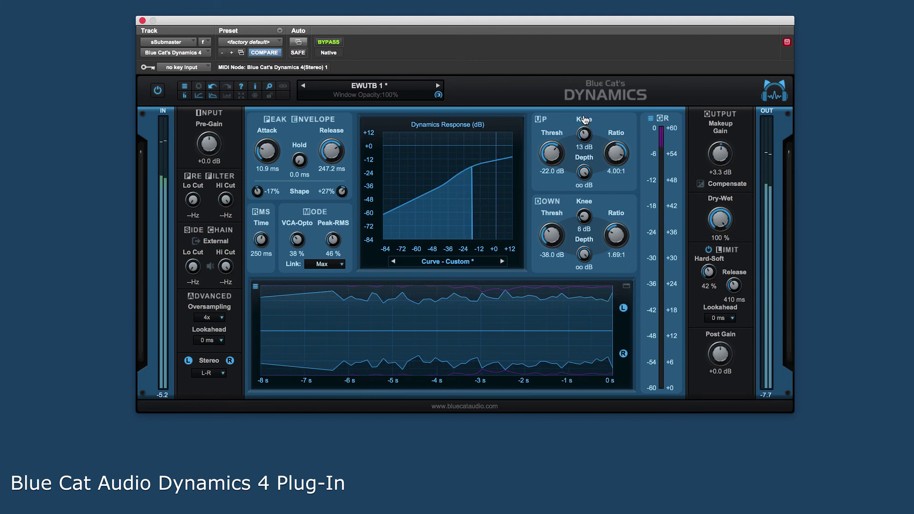
pyautogui.moveTo(618, 157); pyautogui.dragTo(618, 169)
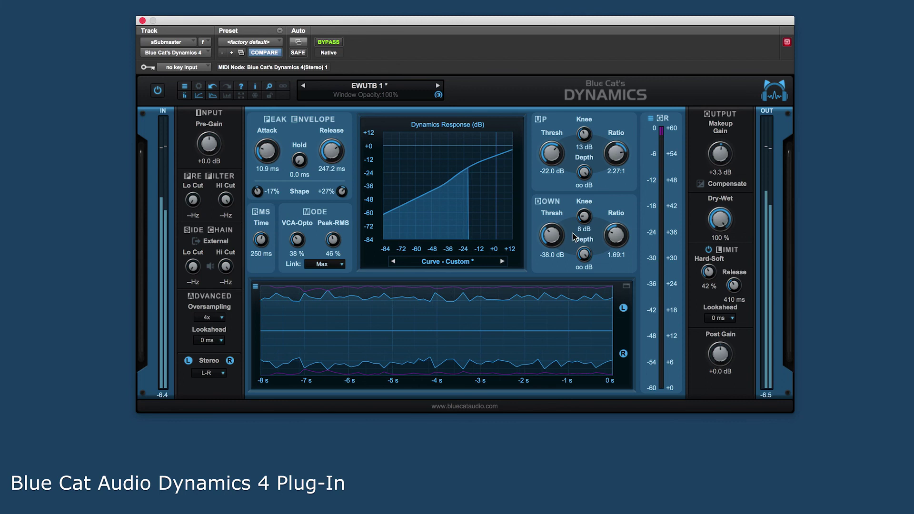
pyautogui.moveTo(557, 238); pyautogui.dragTo(580, 274)
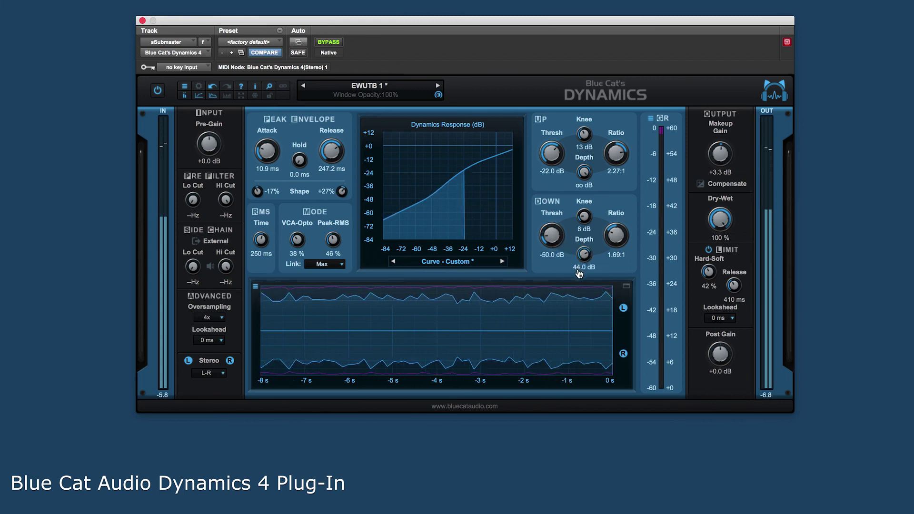
pyautogui.moveTo(584, 218); pyautogui.dragTo(582, 199)
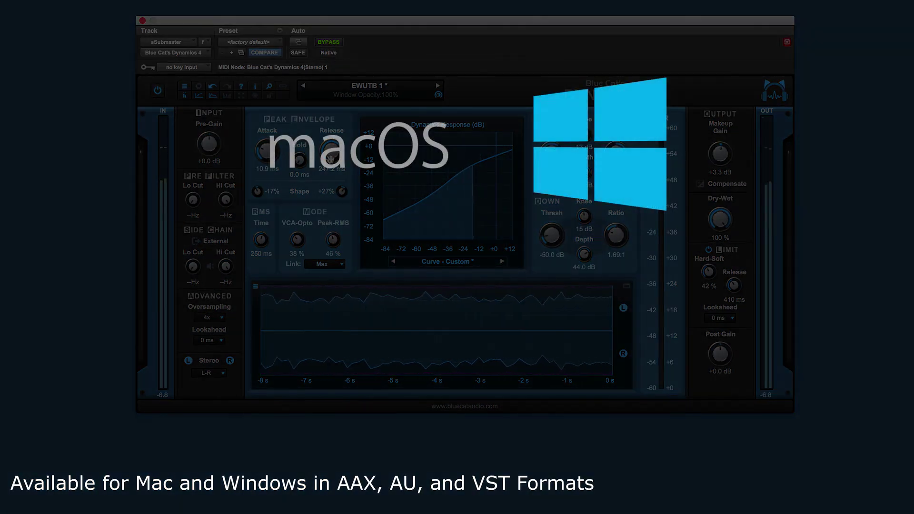
# Step: Raise the Peak-RMS blend to 62 % and the envelope Shape to +19 %
pyautogui.moveTo(333, 233); pyautogui.dragTo(291, 226)
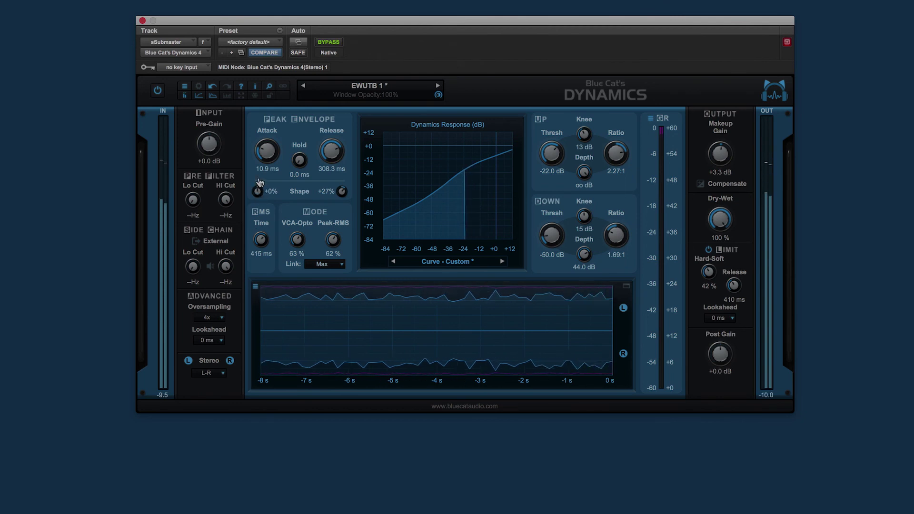
pyautogui.moveTo(260, 183); pyautogui.dragTo(260, 179)
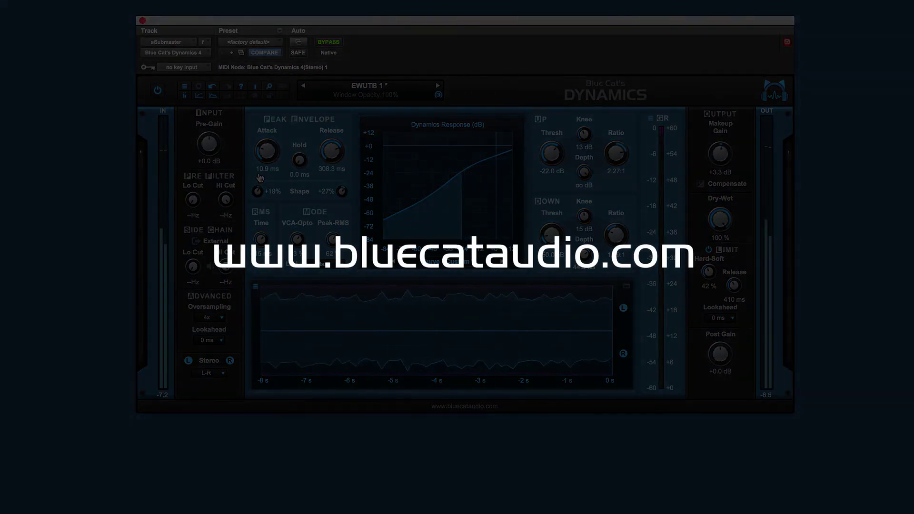